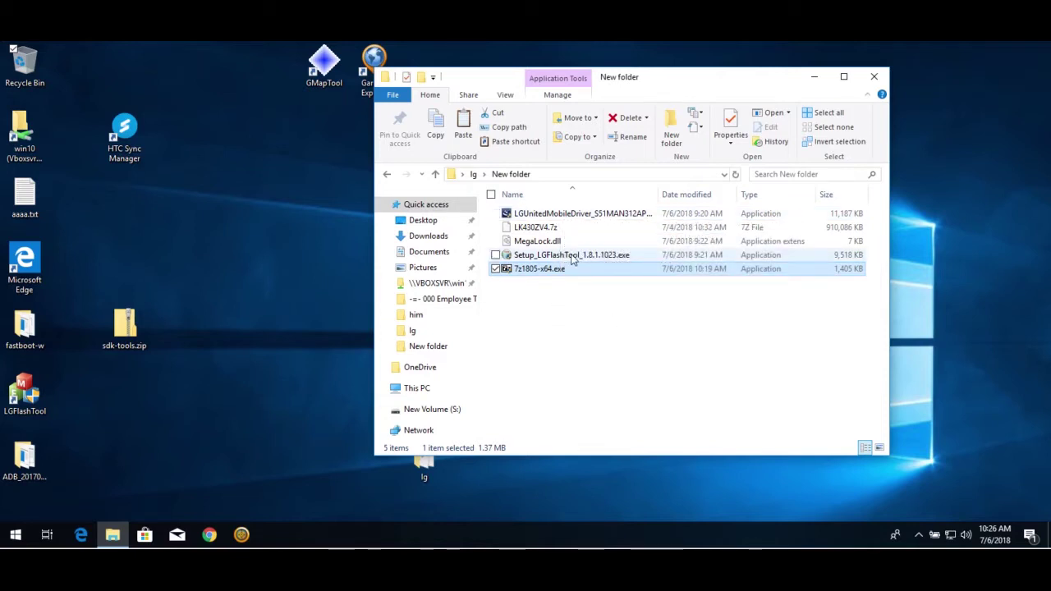
# Extract LK430ZV4.7z into its current folder with 7-Zip and move the extraction progress window clear of the file list
pyautogui.keyDown('ctrl'); pyautogui.click(542, 268); pyautogui.keyUp('ctrl')
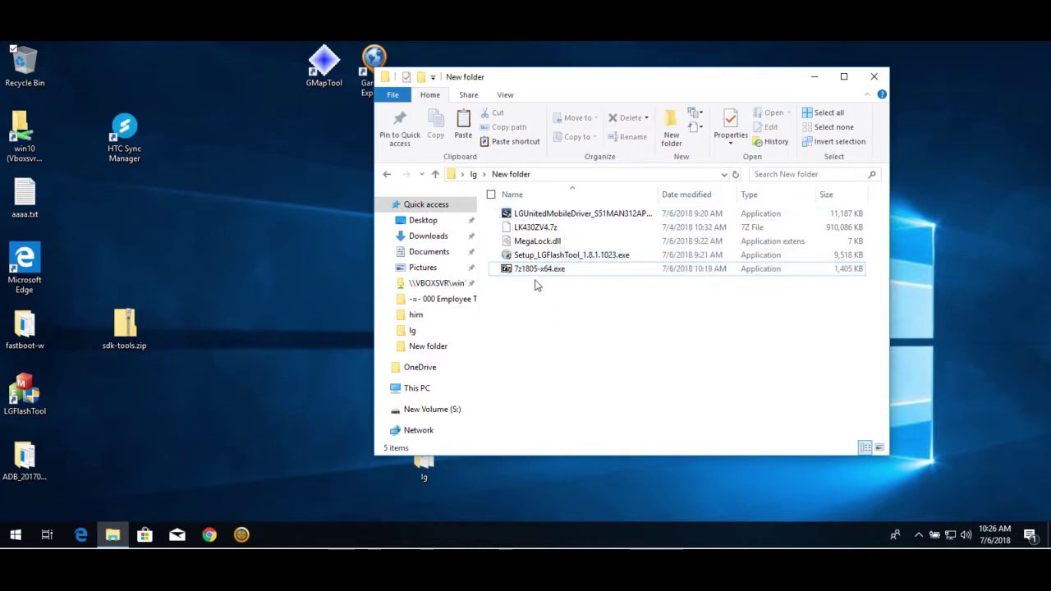
pyautogui.click(553, 229)
pyautogui.rightClick(553, 229)
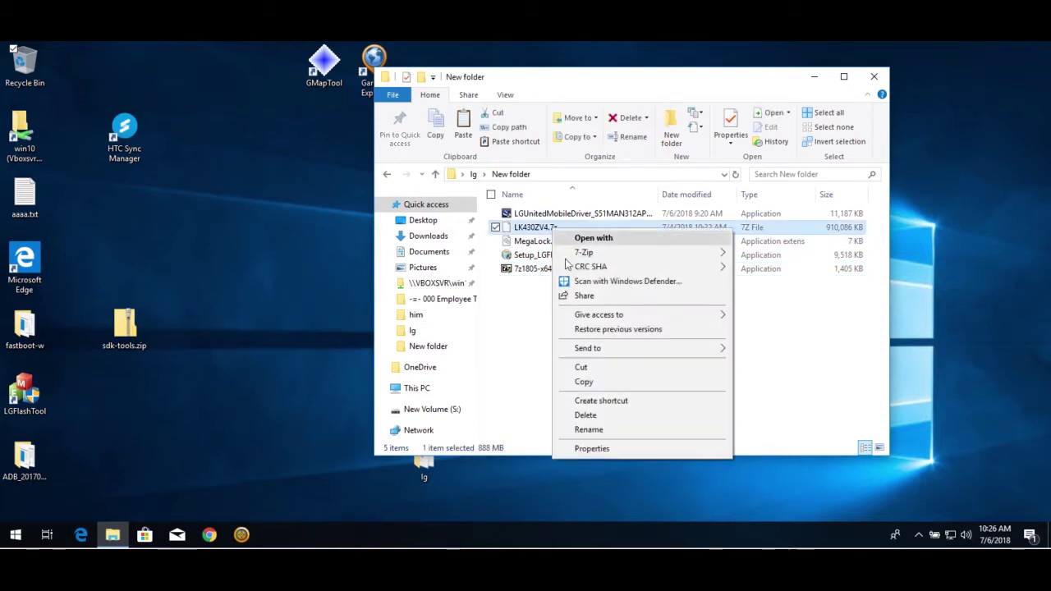
pyautogui.moveTo(605, 253)
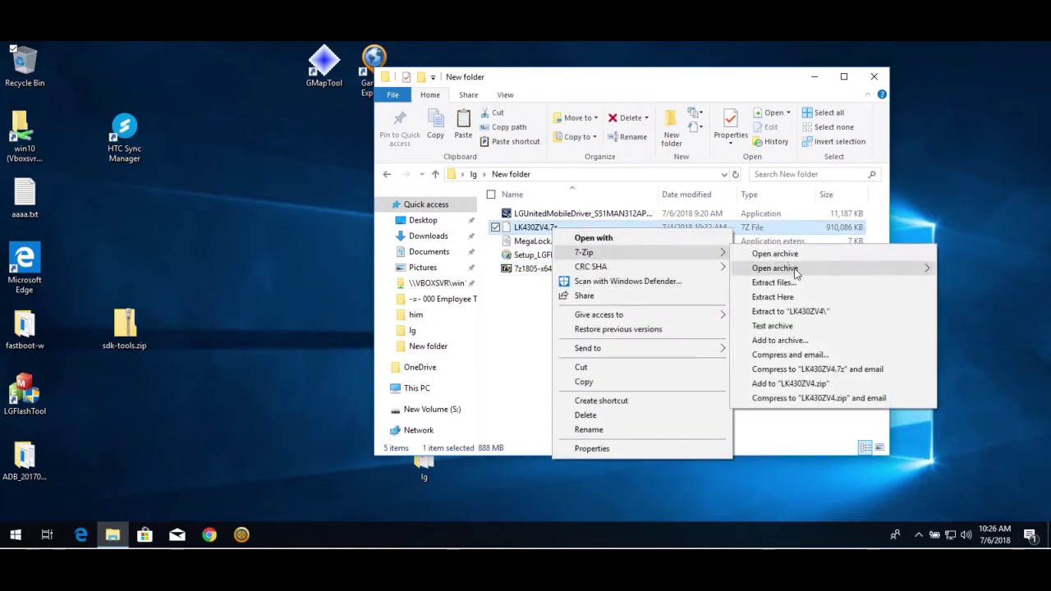
pyautogui.click(776, 296)
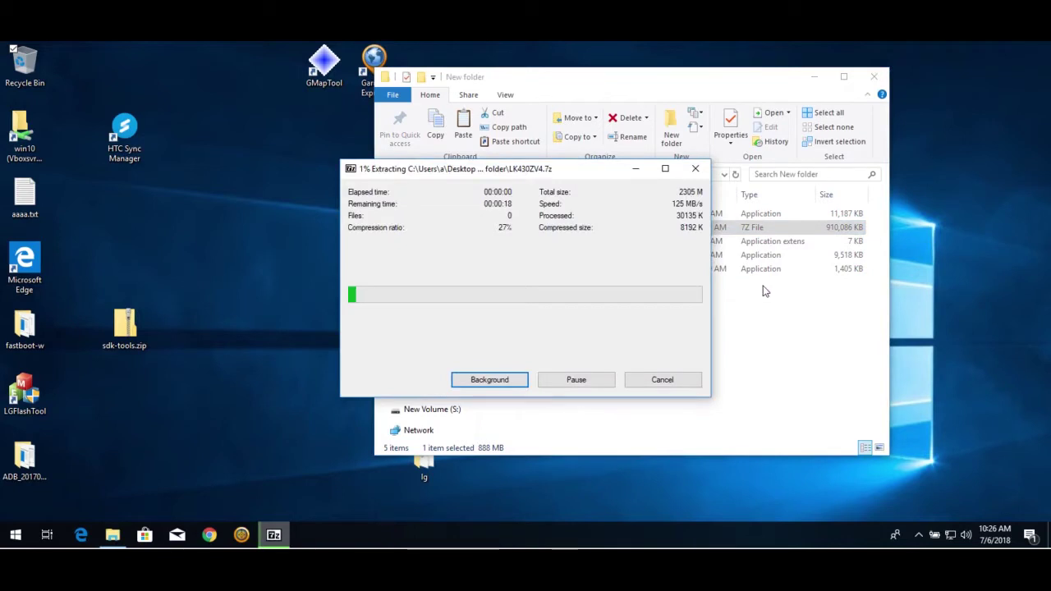
pyautogui.moveTo(564, 169); pyautogui.dragTo(283, 275)
# Copy MegaLock.dll from New folder
pyautogui.click(584, 256)
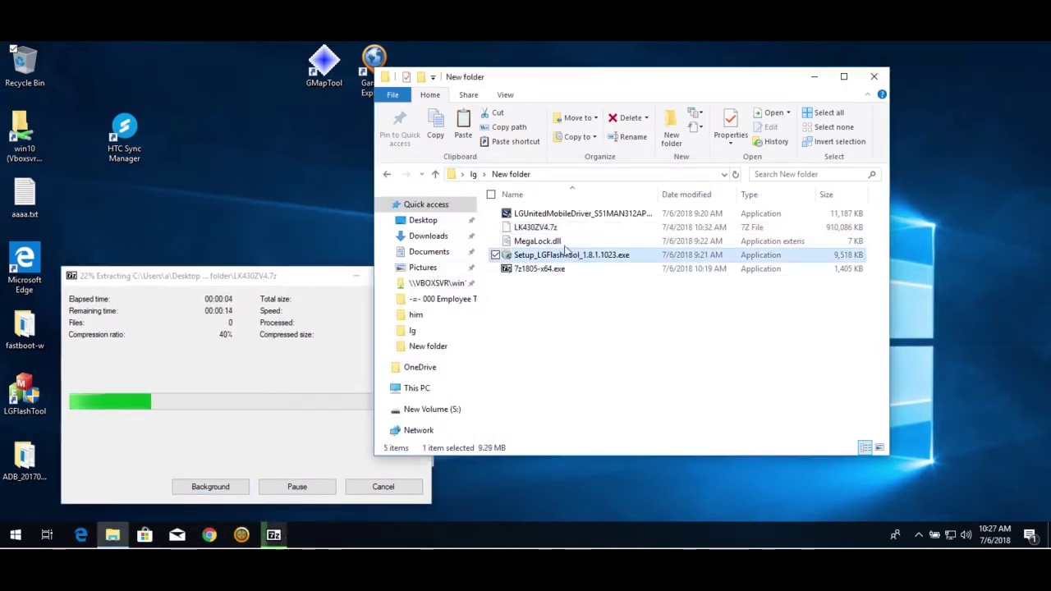
pyautogui.click(565, 242)
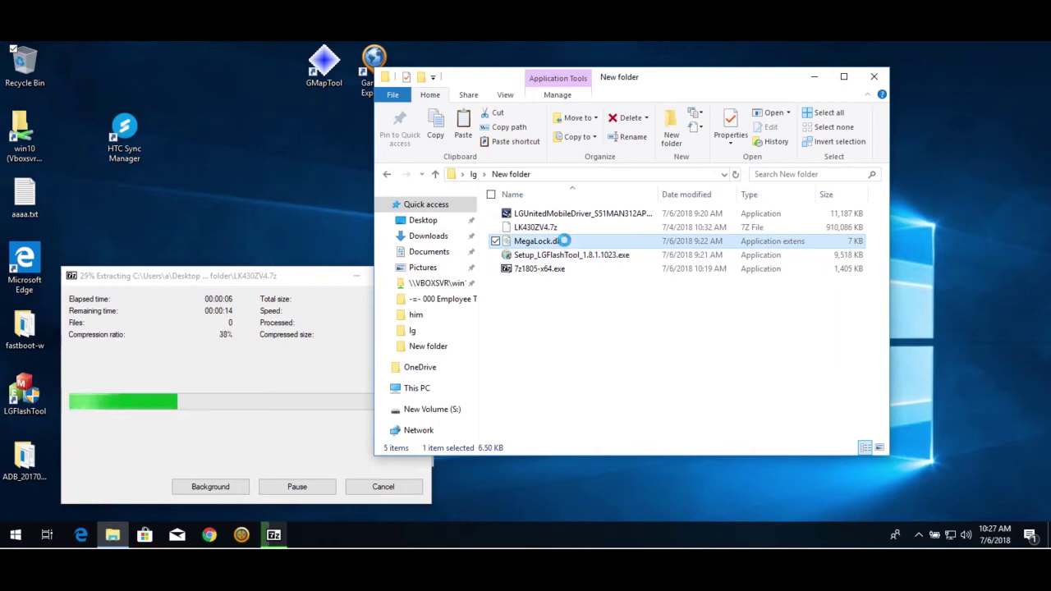
pyautogui.rightClick(565, 242)
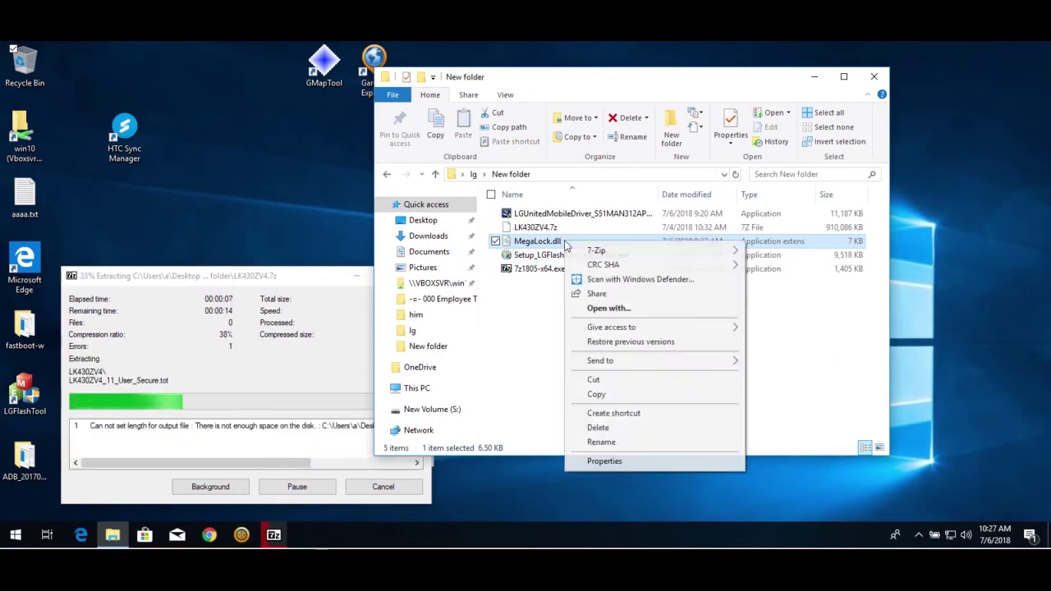
pyautogui.click(595, 394)
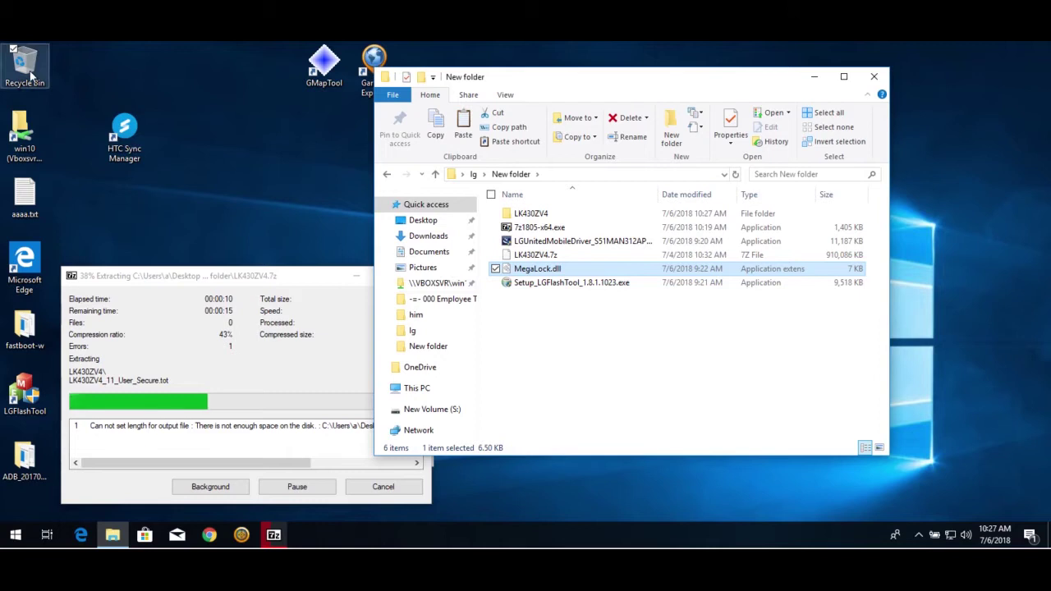
# Open the C:\LG\LGFlashTool folder in a second File Explorer window
pyautogui.click(99, 78)
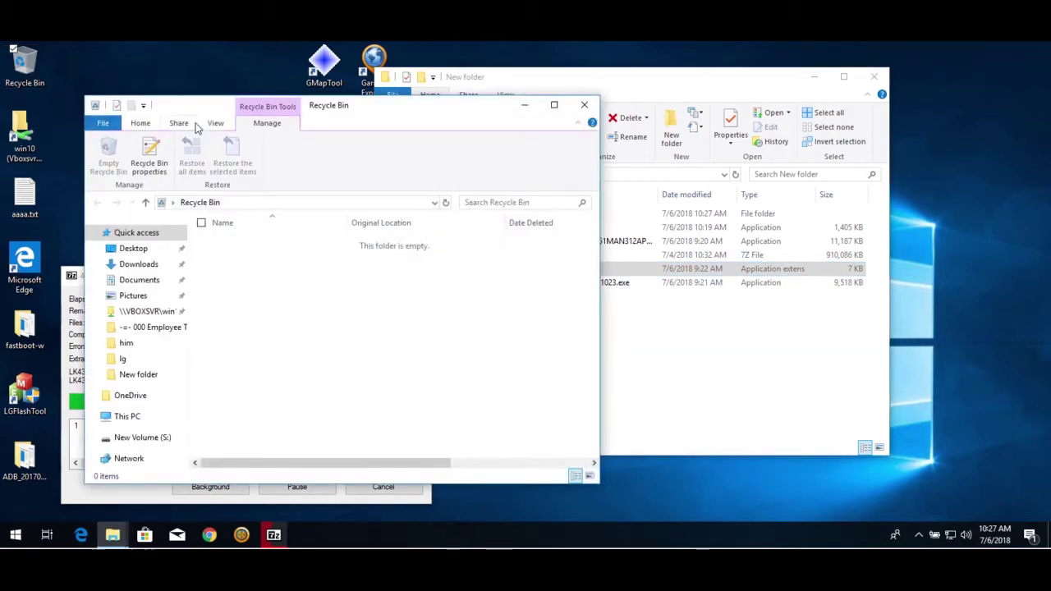
pyautogui.click(668, 336)
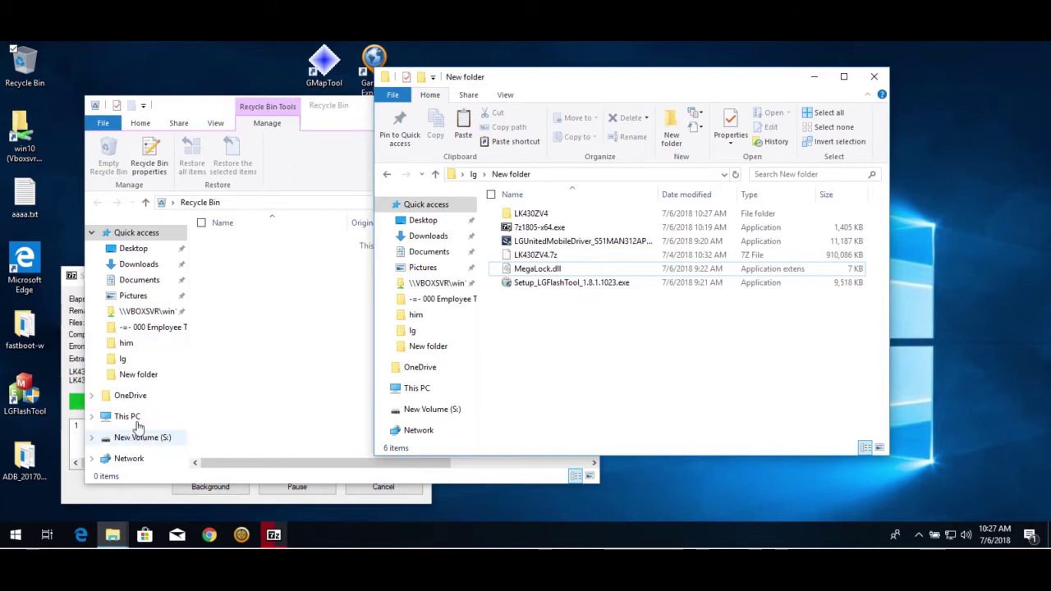
pyautogui.click(136, 416)
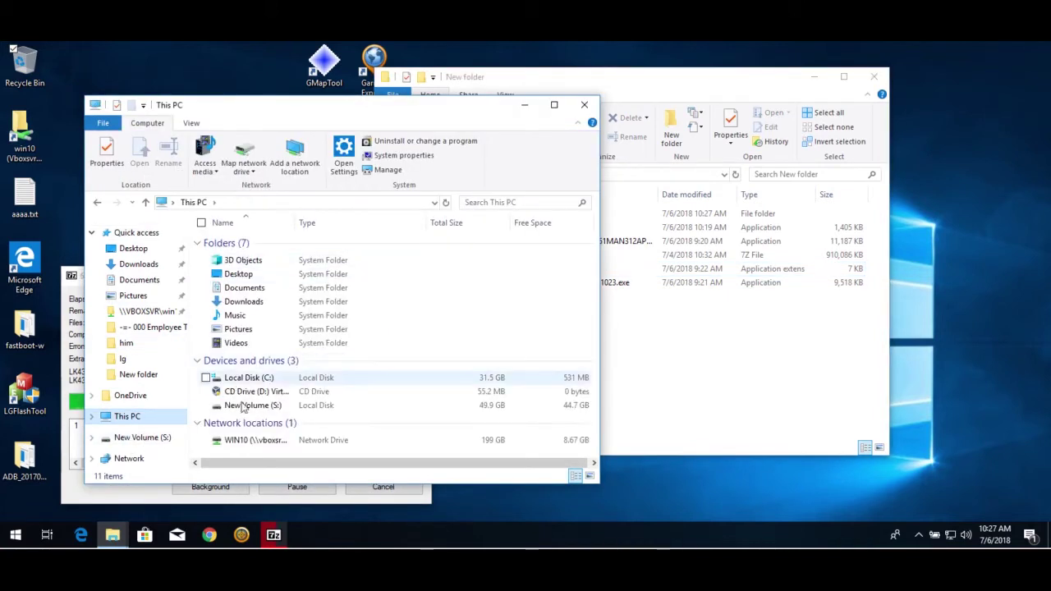
pyautogui.doubleClick(254, 383)
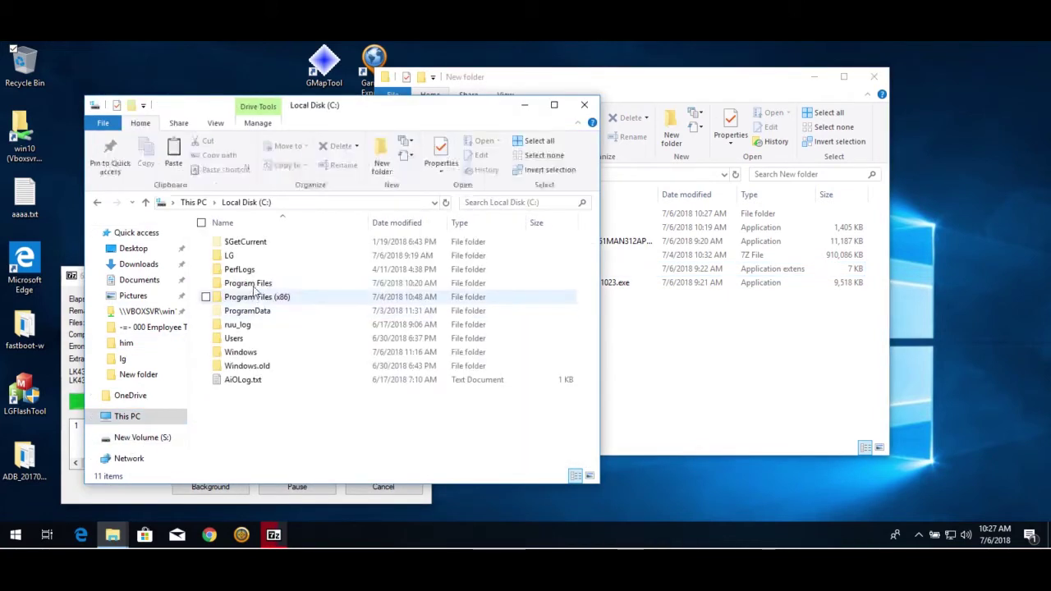
pyautogui.click(254, 257)
pyautogui.doubleClick(253, 257)
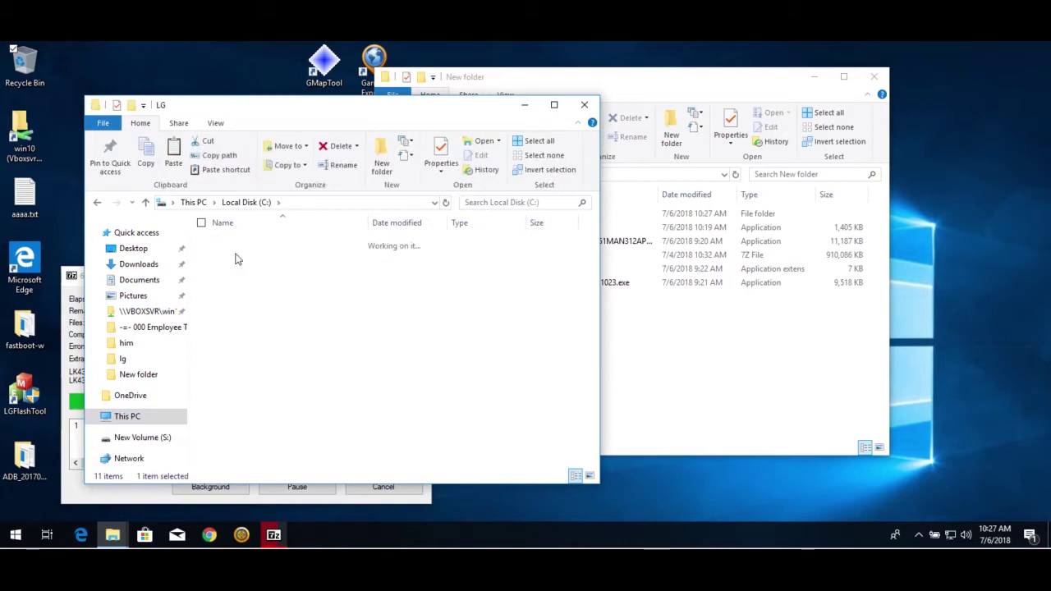
pyautogui.click(244, 244)
pyautogui.doubleClick(244, 245)
# Paste the copied MegaLock.dll into the LGFlashTool folder, replacing the existing file
pyautogui.rightClick(373, 390)
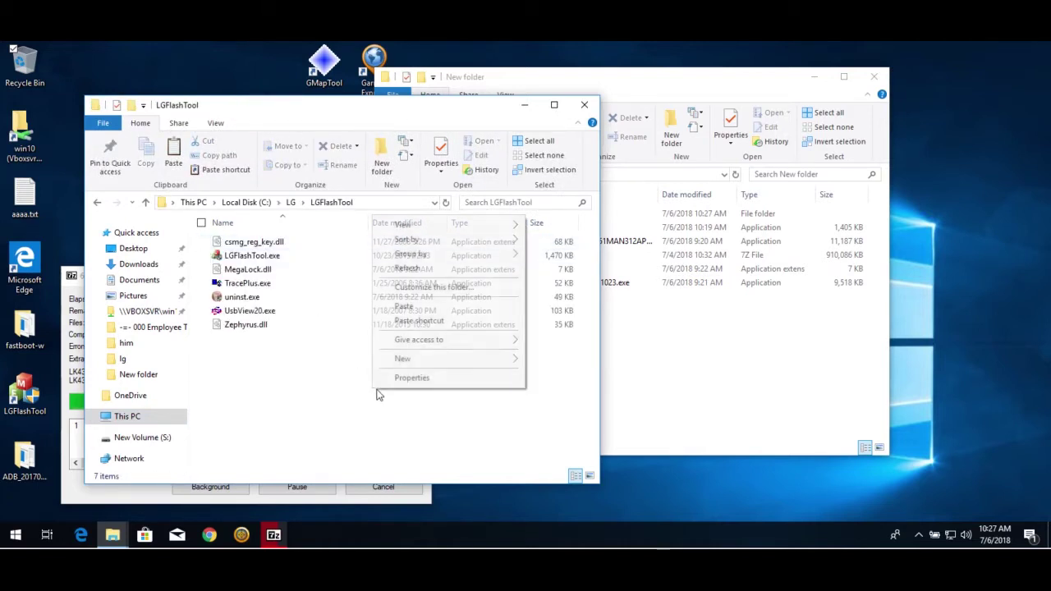
pyautogui.click(441, 306)
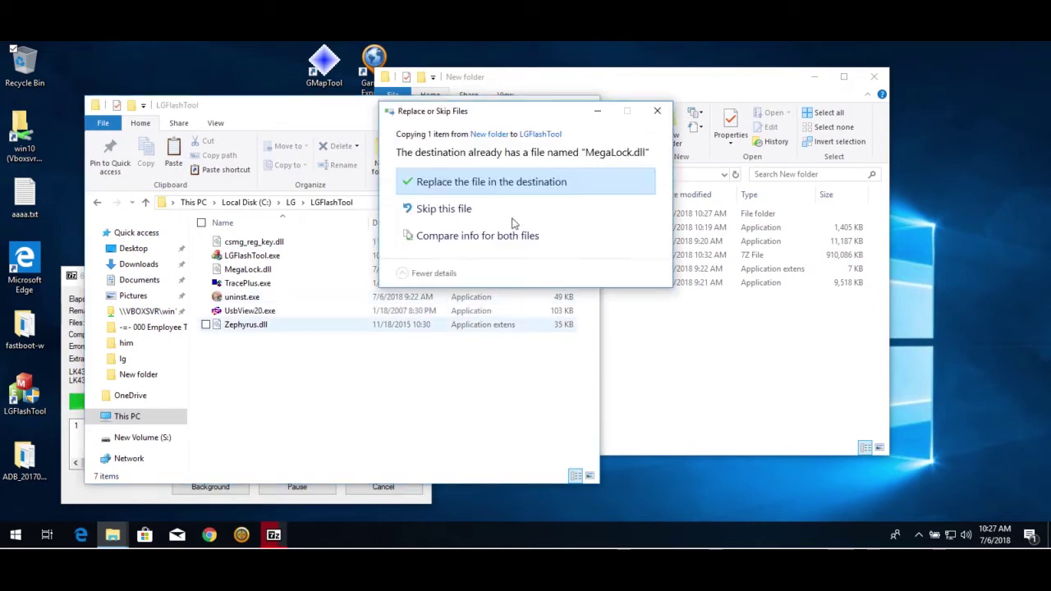
pyautogui.click(514, 183)
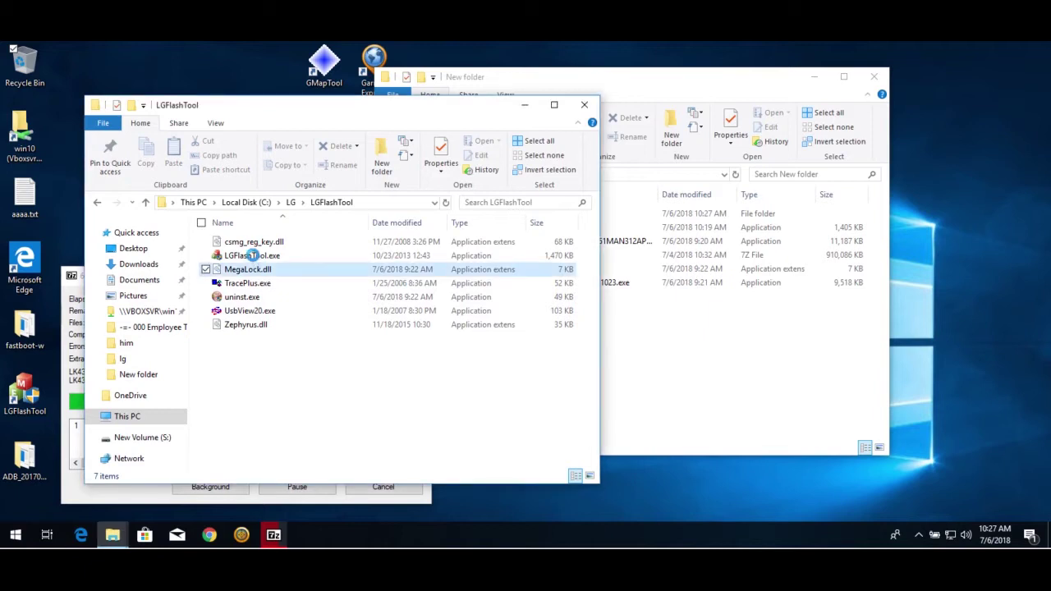
# Launch LGFlashTool.exe, allow it to make changes to the device, and minimize the LGFlashTool folder window
pyautogui.doubleClick(253, 256)
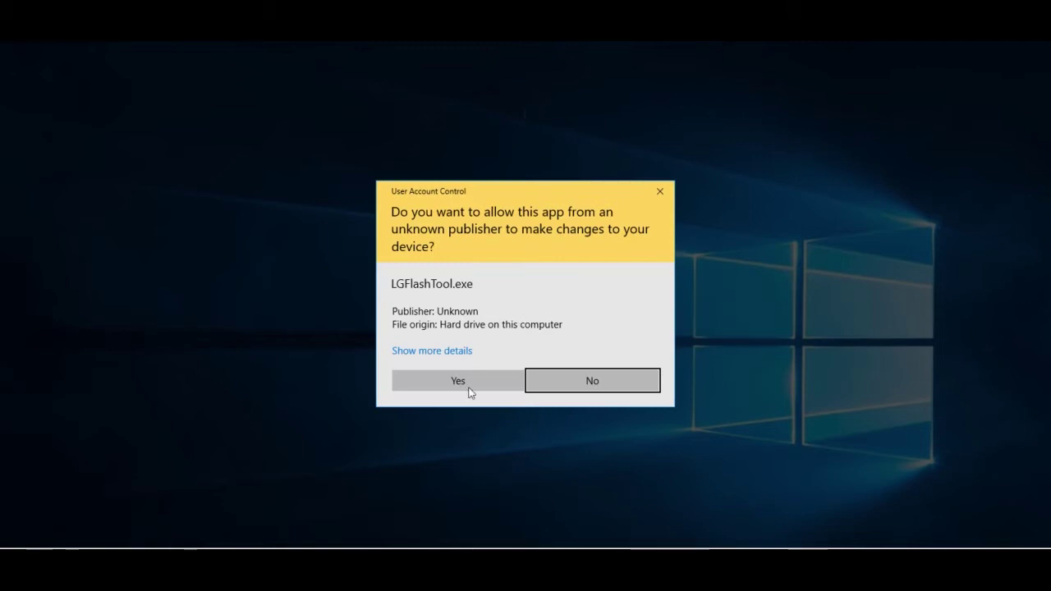
pyautogui.click(469, 389)
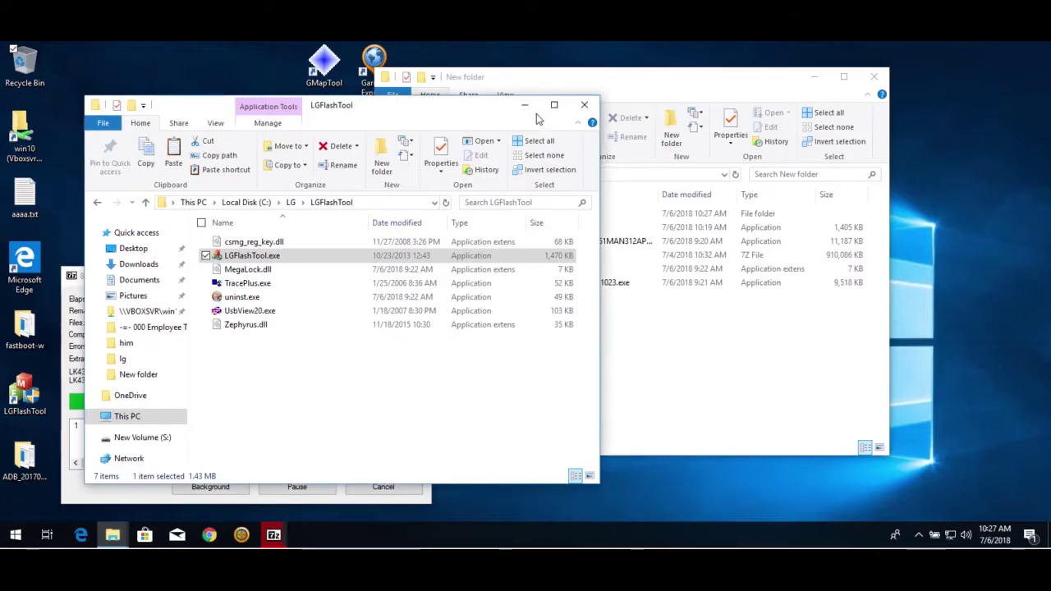
pyautogui.click(526, 106)
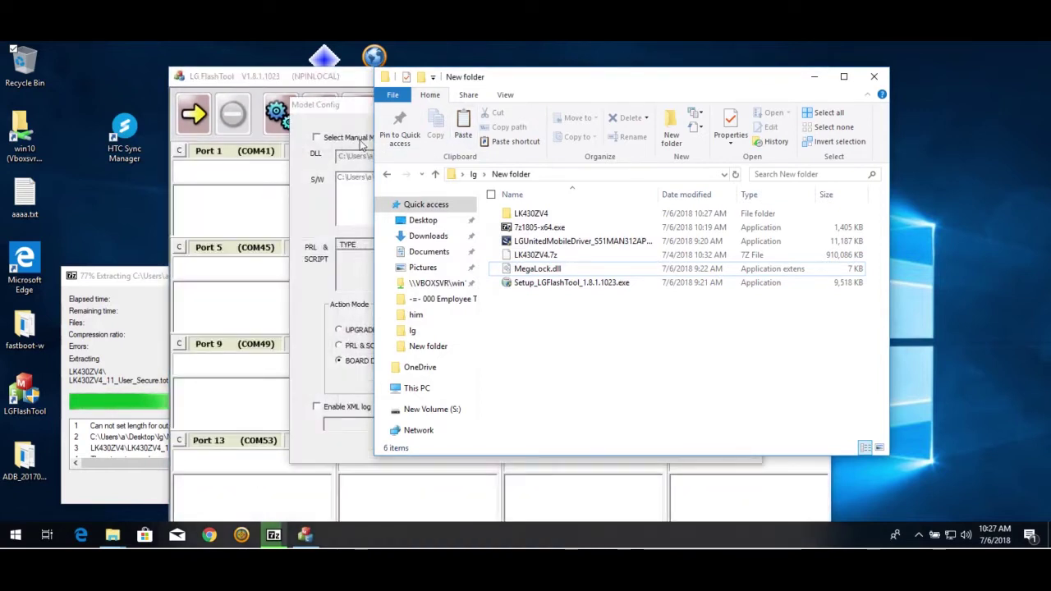
# Enable Select Manual Mode in the model configuration and load lgup_etablet.dll from the extracted LK430ZV4 folder as the DLL
pyautogui.click(355, 140)
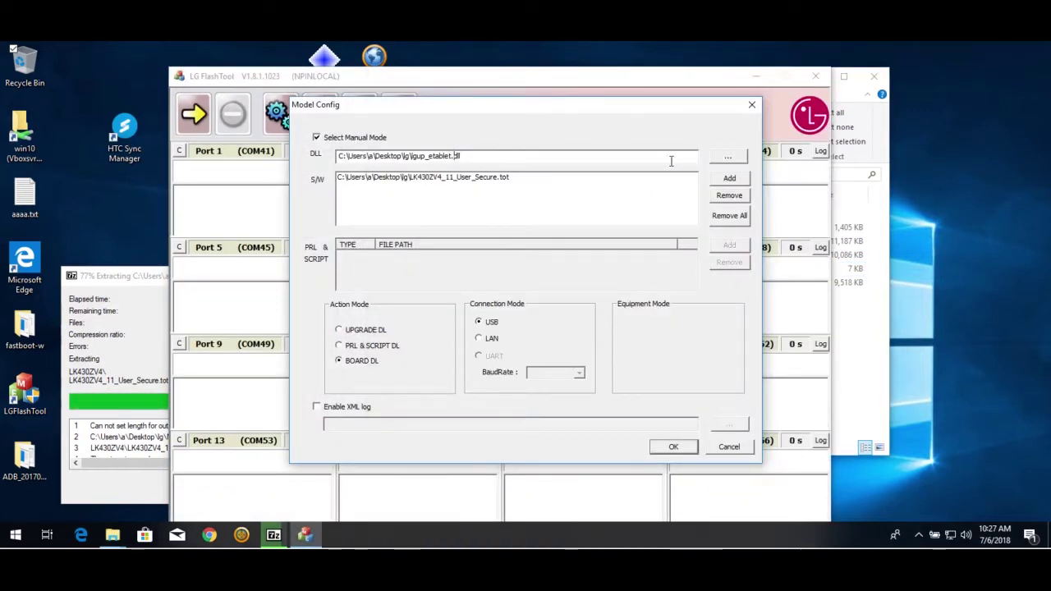
pyautogui.click(729, 157)
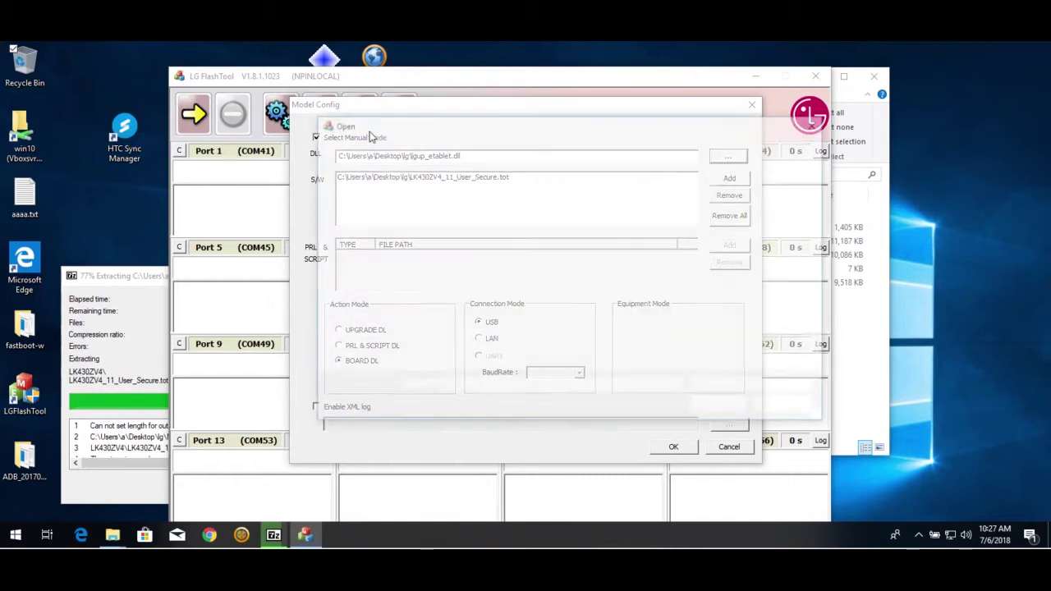
pyautogui.moveTo(389, 127); pyautogui.dragTo(379, 177)
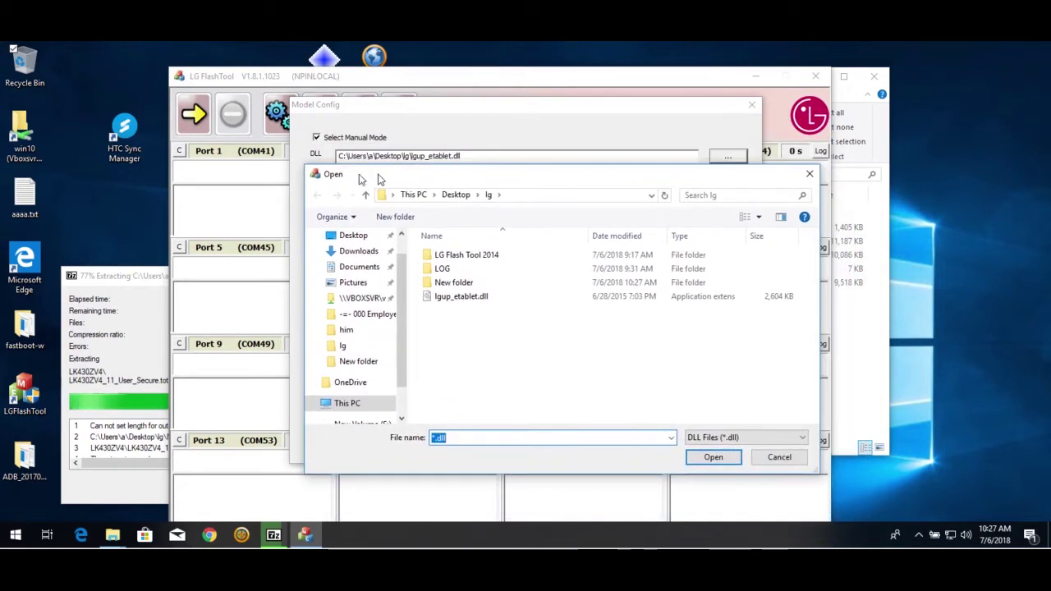
pyautogui.doubleClick(461, 284)
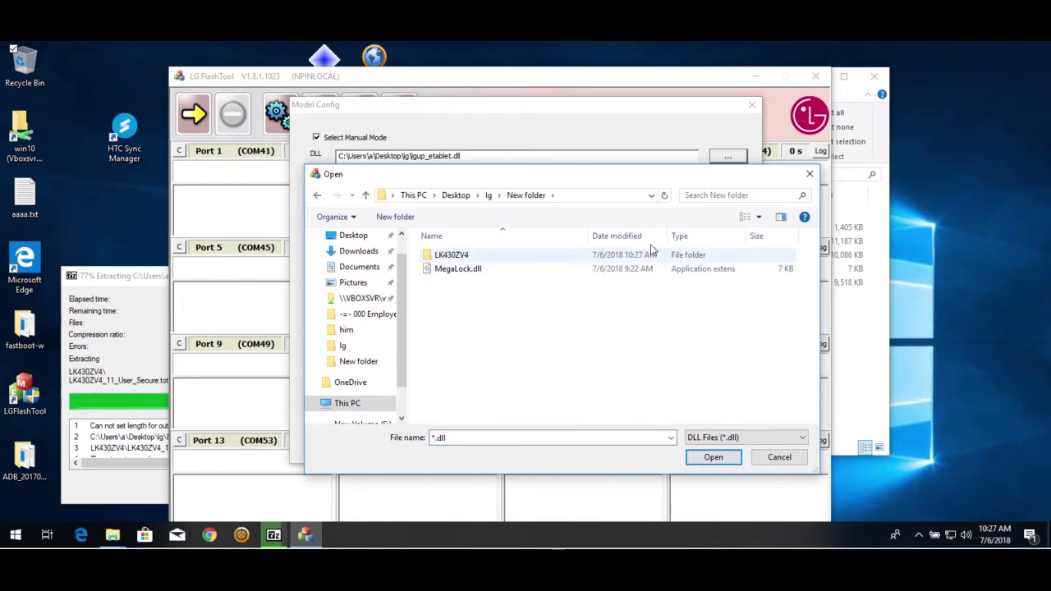
pyautogui.doubleClick(453, 255)
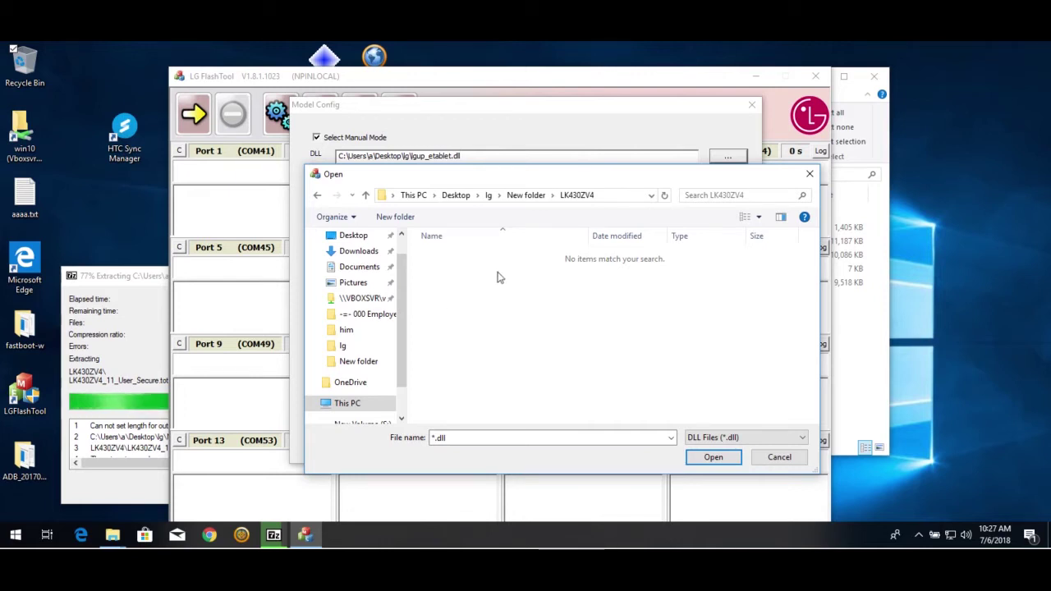
pyautogui.click(136, 318)
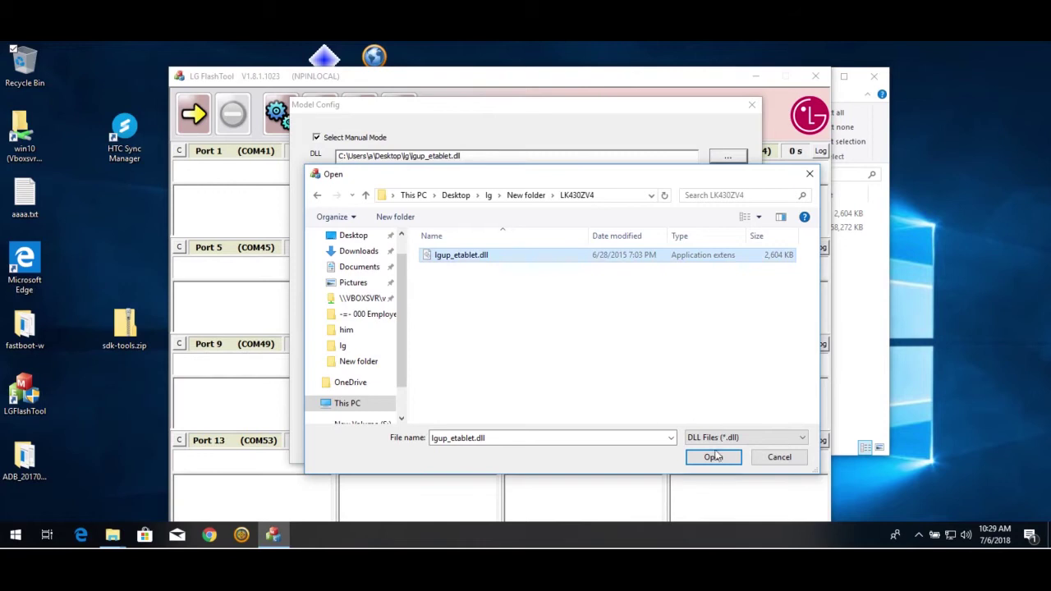
pyautogui.click(711, 456)
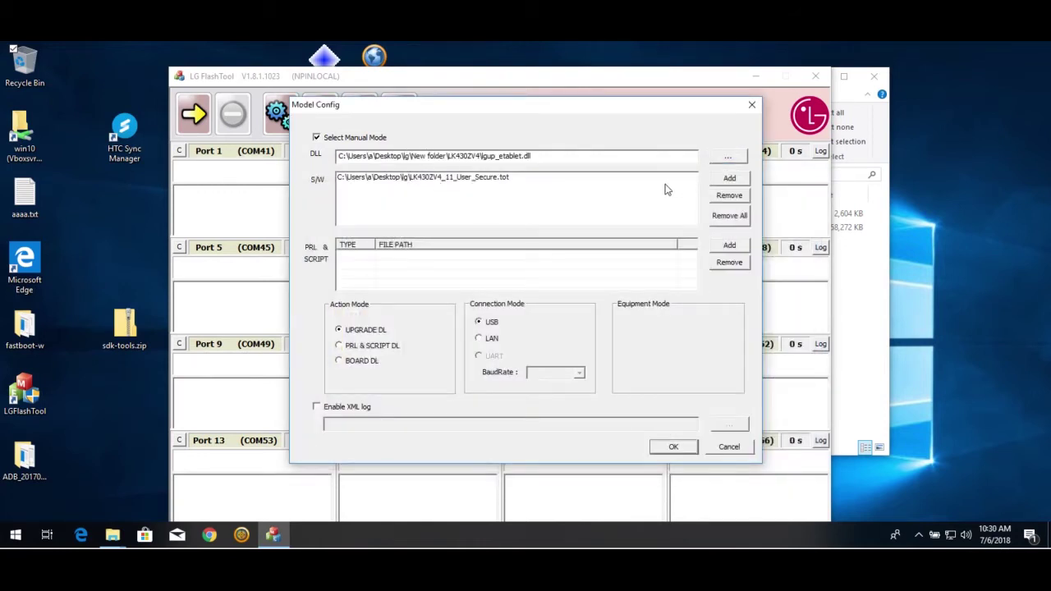
# Clear the S/W list and add LK430ZV4_11_User_Secure.tot from the extracted LK430ZV4 folder
pyautogui.click(728, 216)
pyautogui.click(728, 180)
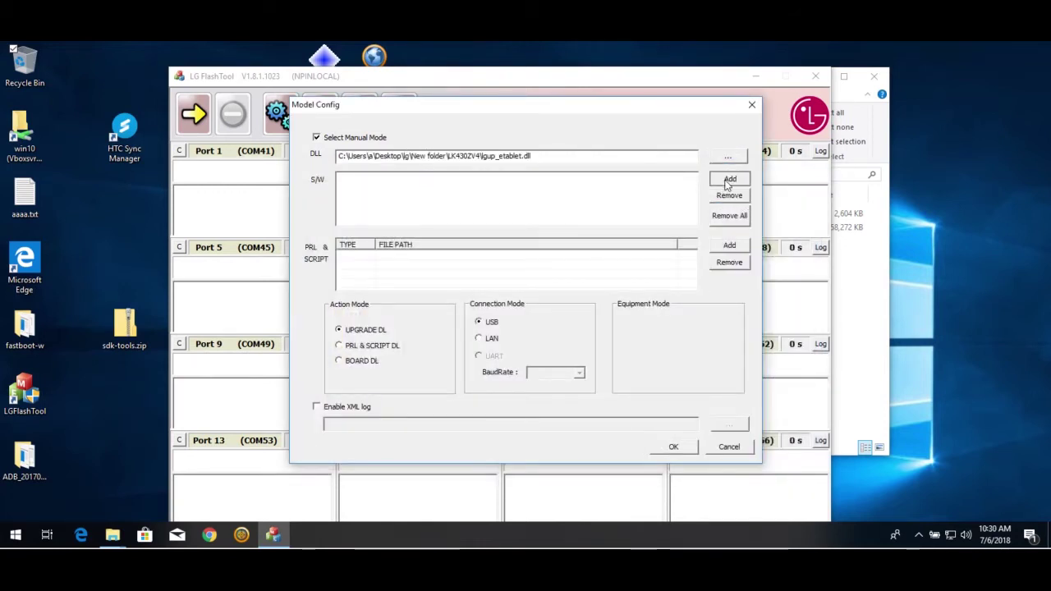
pyautogui.click(514, 256)
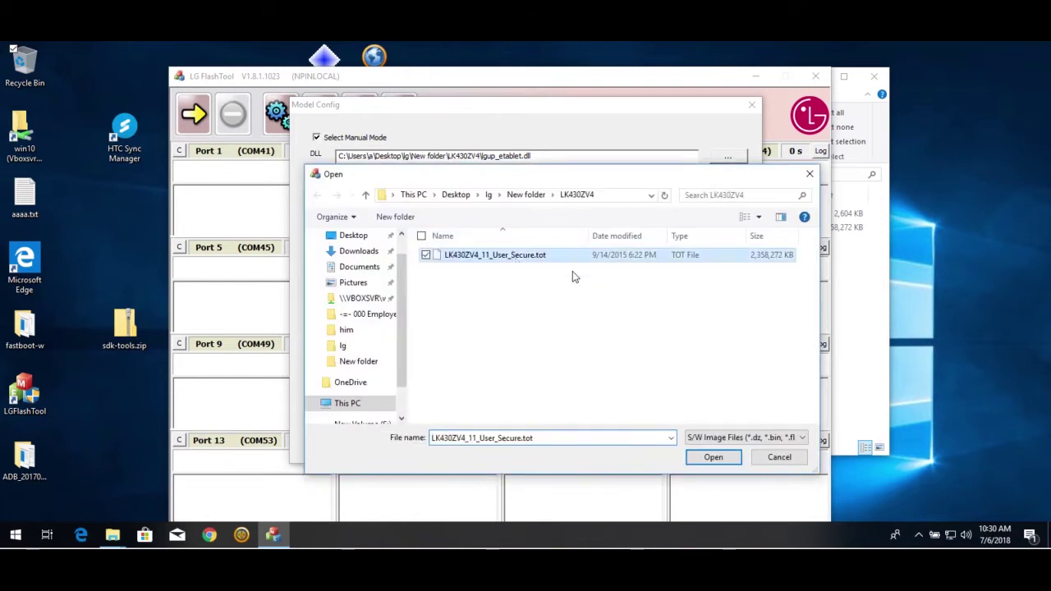
pyautogui.click(728, 458)
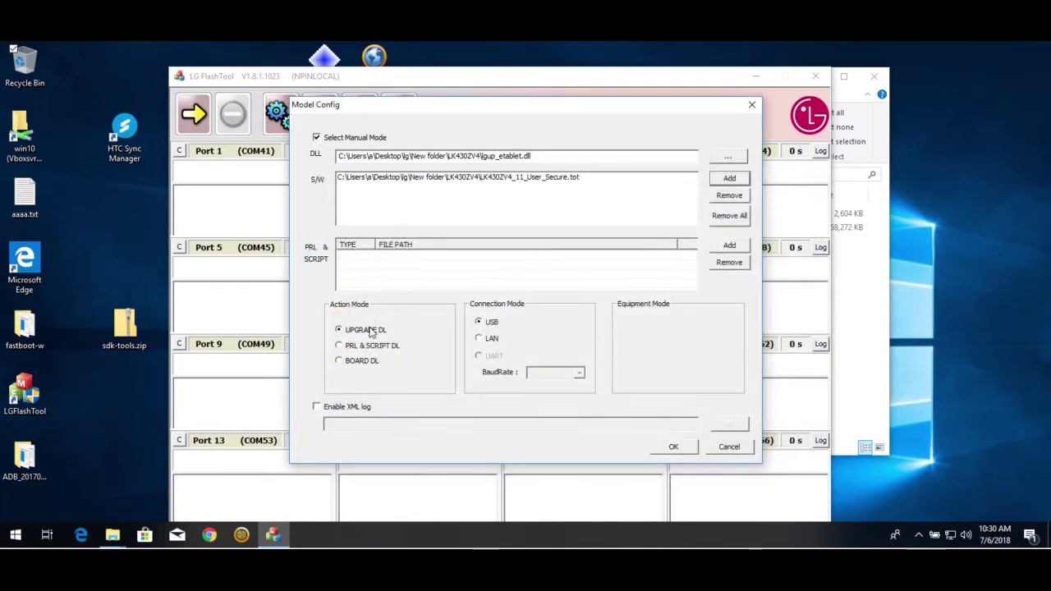
# Set the action mode to BOARD DL, accept the model configuration, and start the flashing process
pyautogui.click(353, 369)
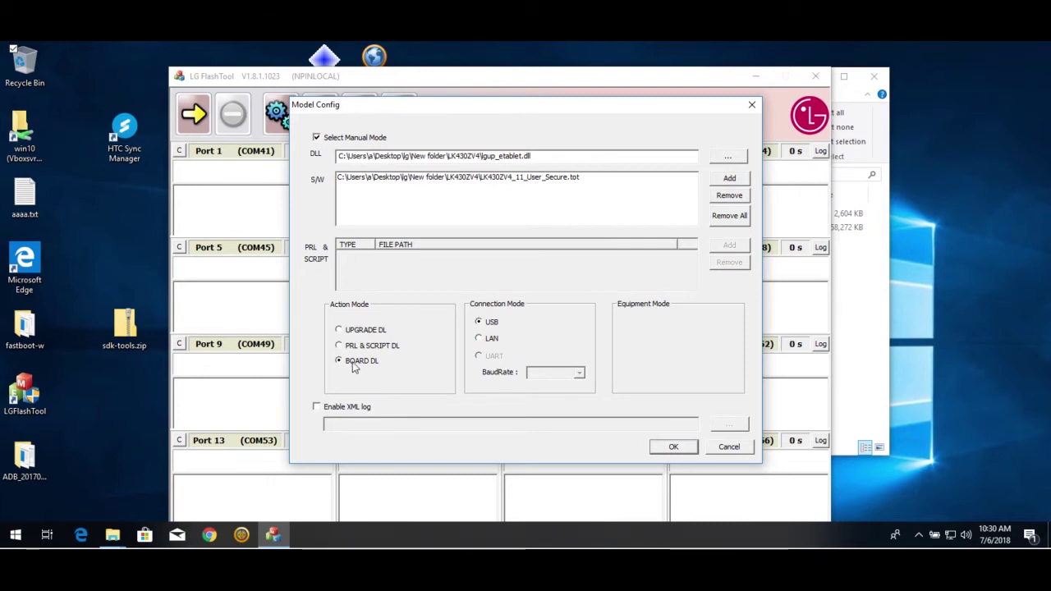
pyautogui.click(674, 446)
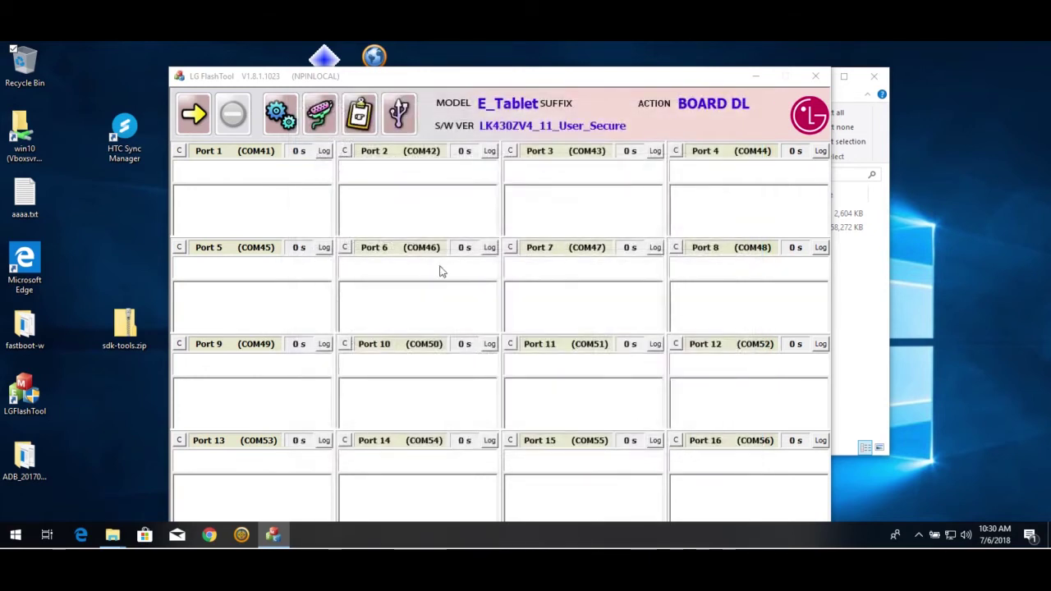
pyautogui.click(195, 114)
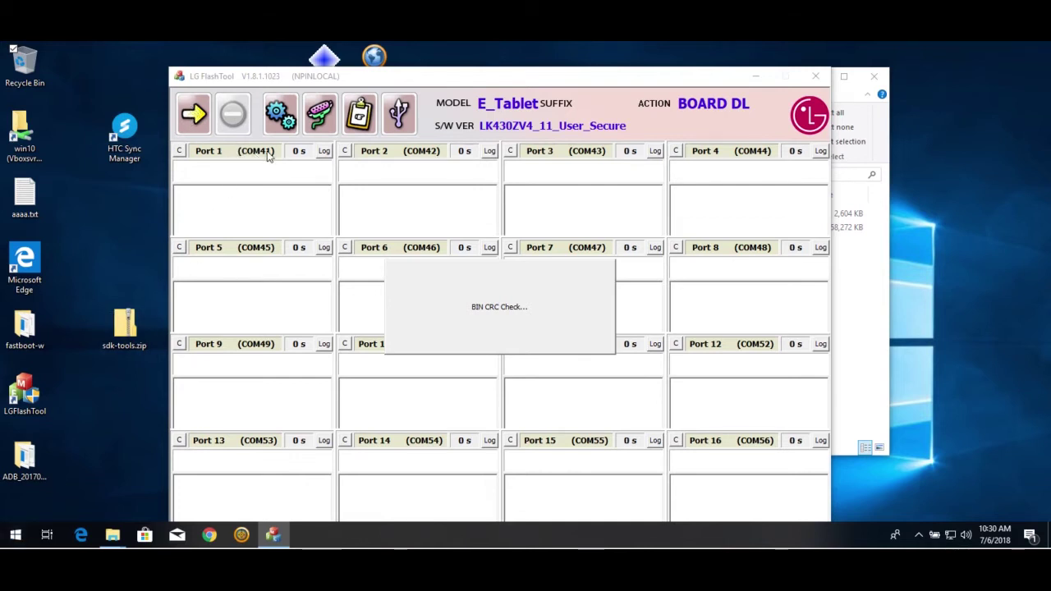
# Search Windows for "devic" and open Device Manager
pyautogui.click(15, 535)
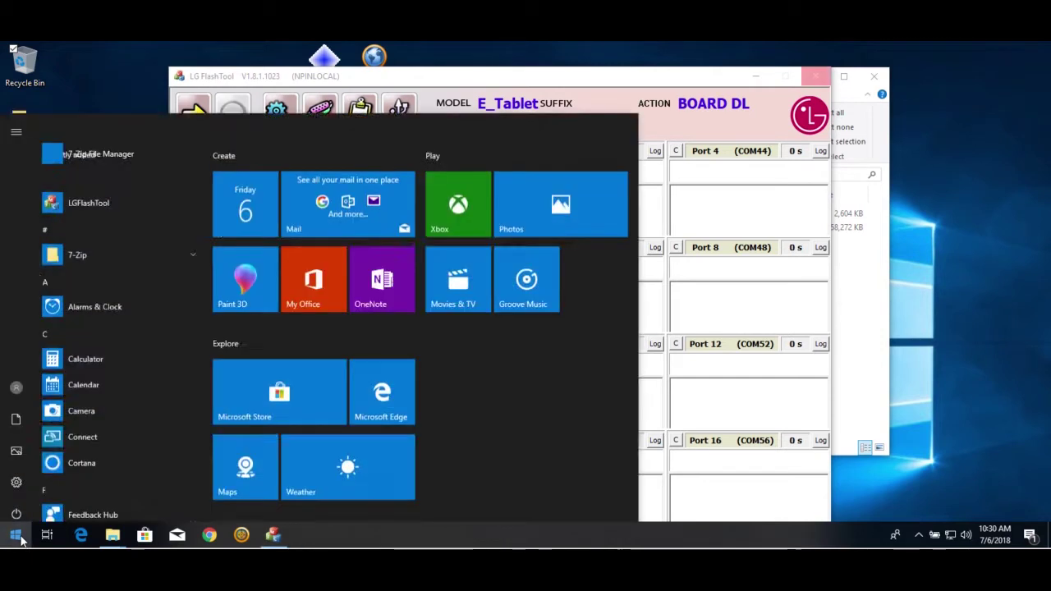
pyautogui.write('devic')
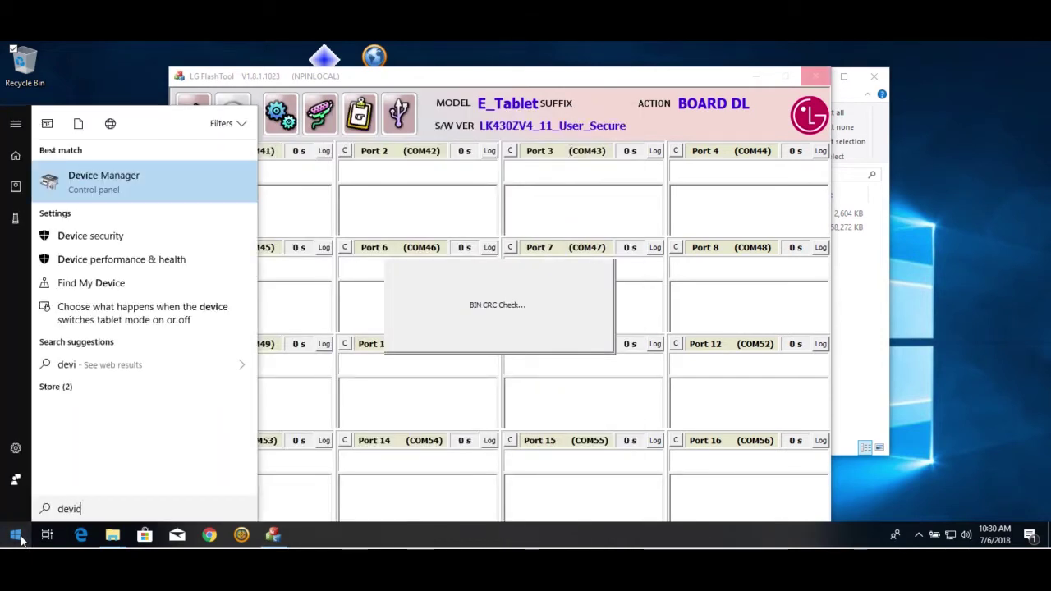
pyautogui.click(112, 185)
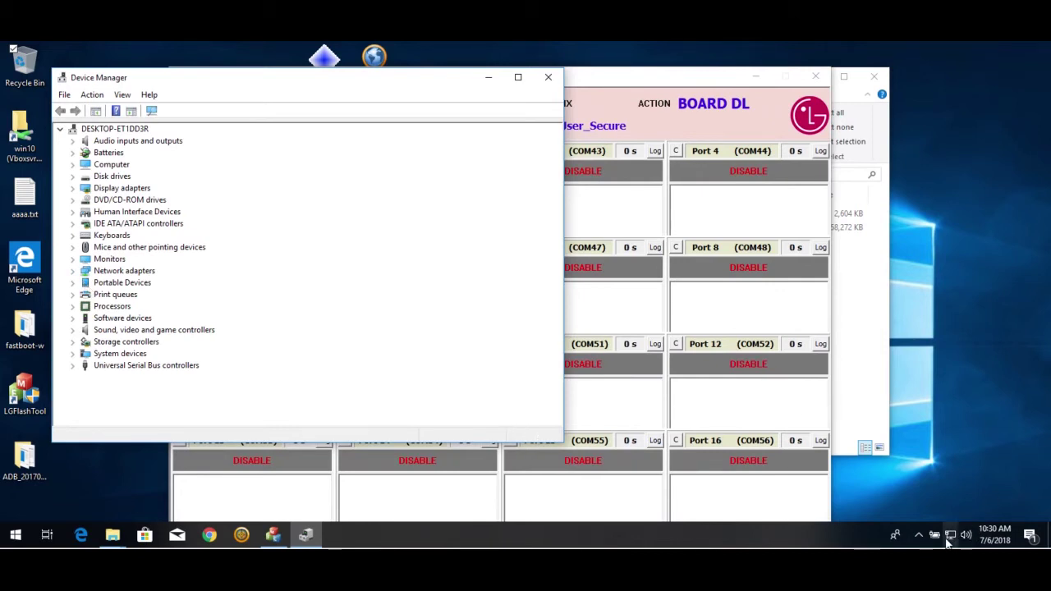
# Attach the LG Electronics Inc. LGE Android Phone [0228] USB device to the virtual machine
pyautogui.click(708, 566)
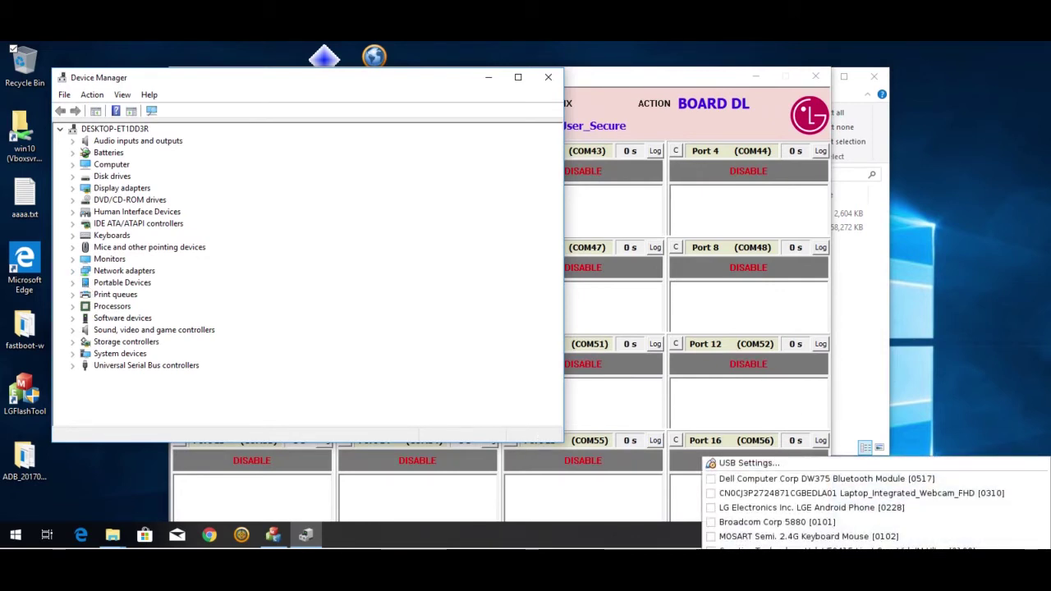
pyautogui.click(725, 509)
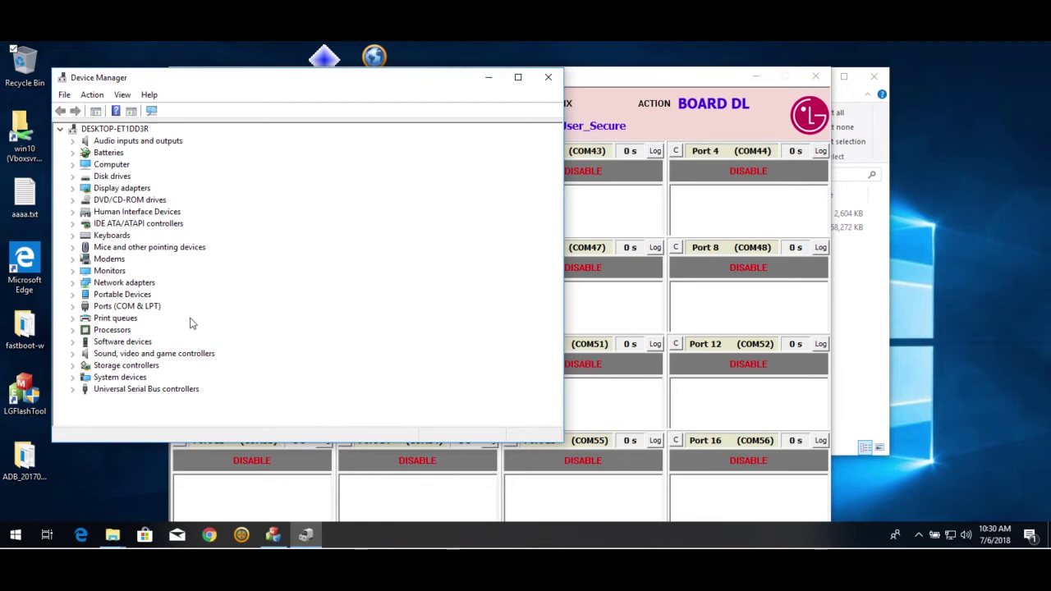
# In the advanced port settings of the LGE AndroidNet USB Serial Port, set the COM port number to COM41
pyautogui.click(72, 307)
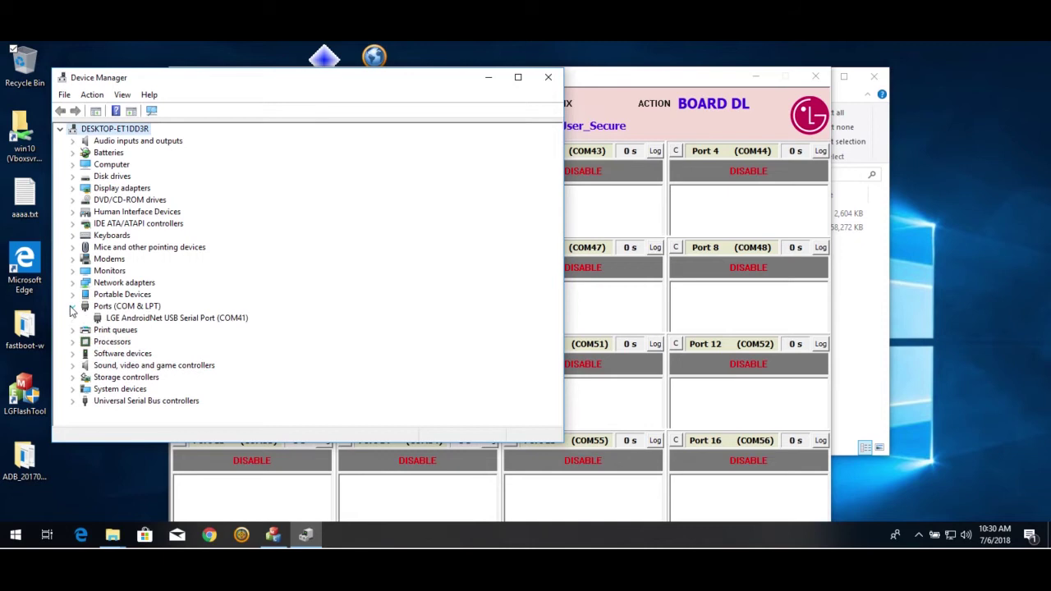
pyautogui.click(125, 320)
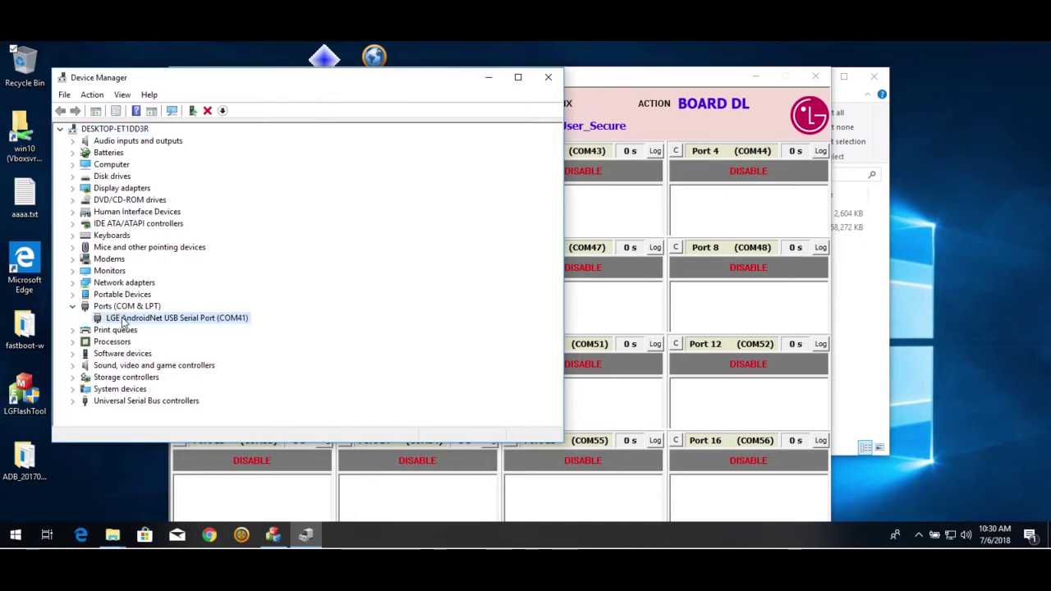
pyautogui.rightClick(123, 323)
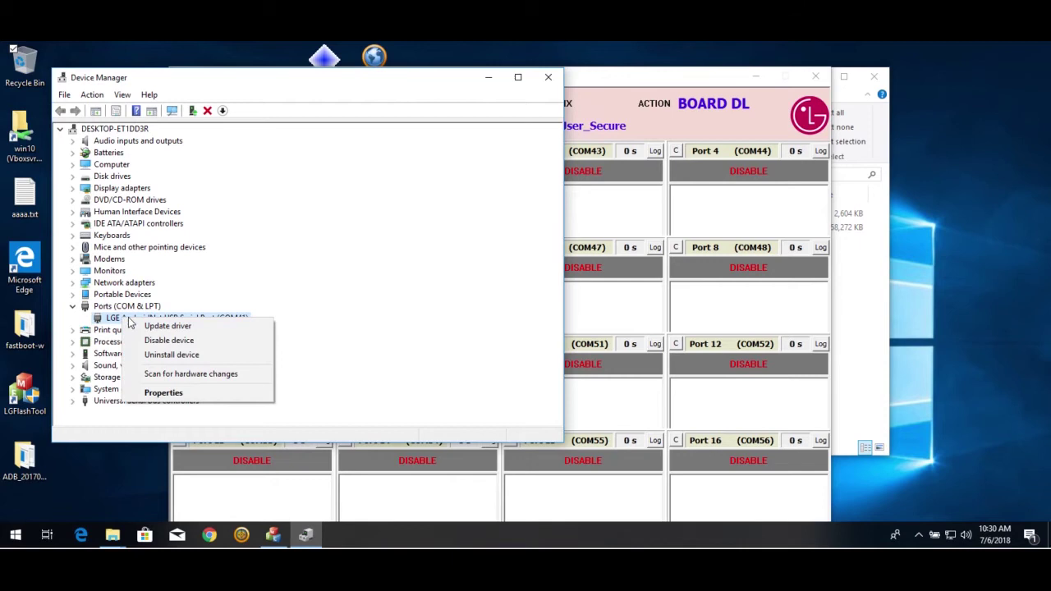
pyautogui.click(163, 394)
pyautogui.click(237, 139)
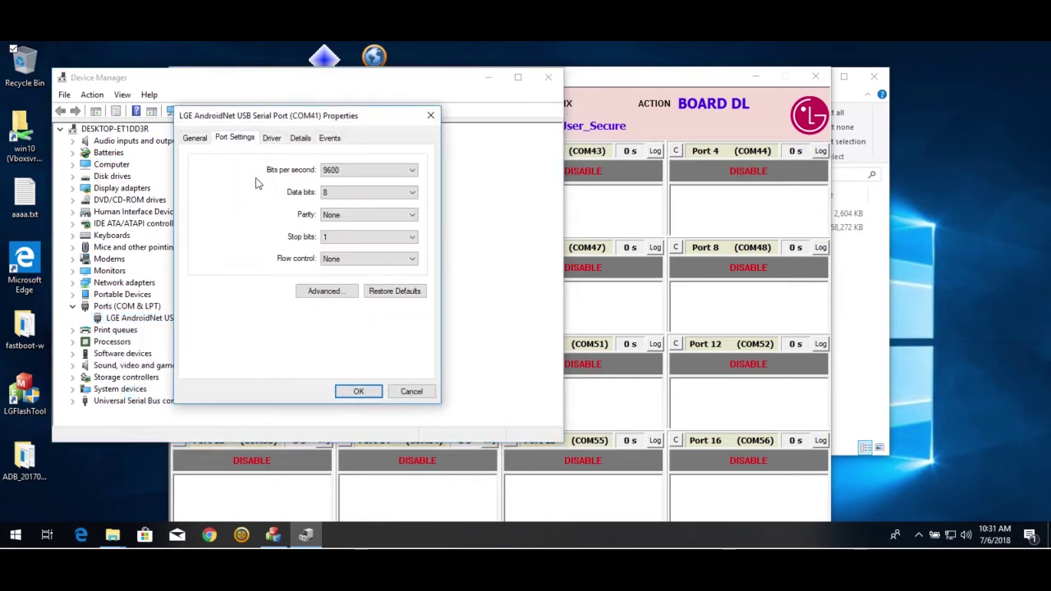
pyautogui.click(326, 290)
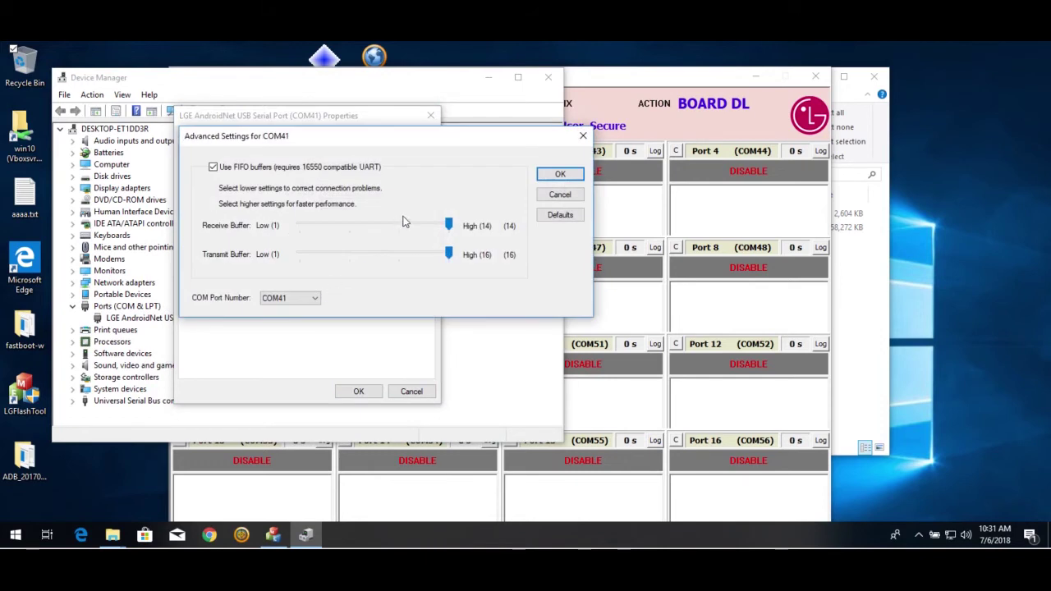
pyautogui.click(303, 299)
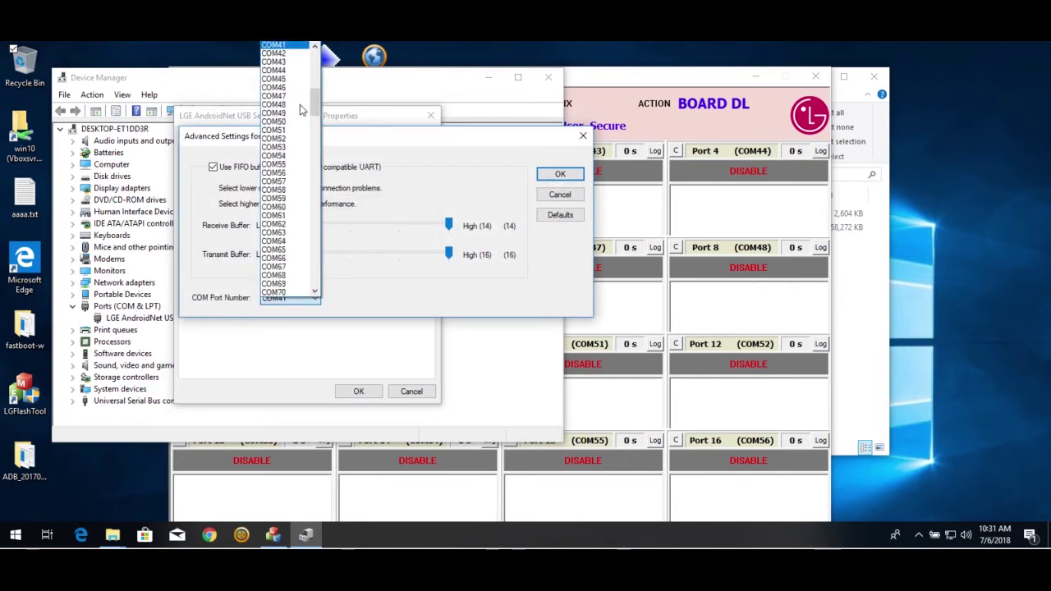
pyautogui.click(283, 45)
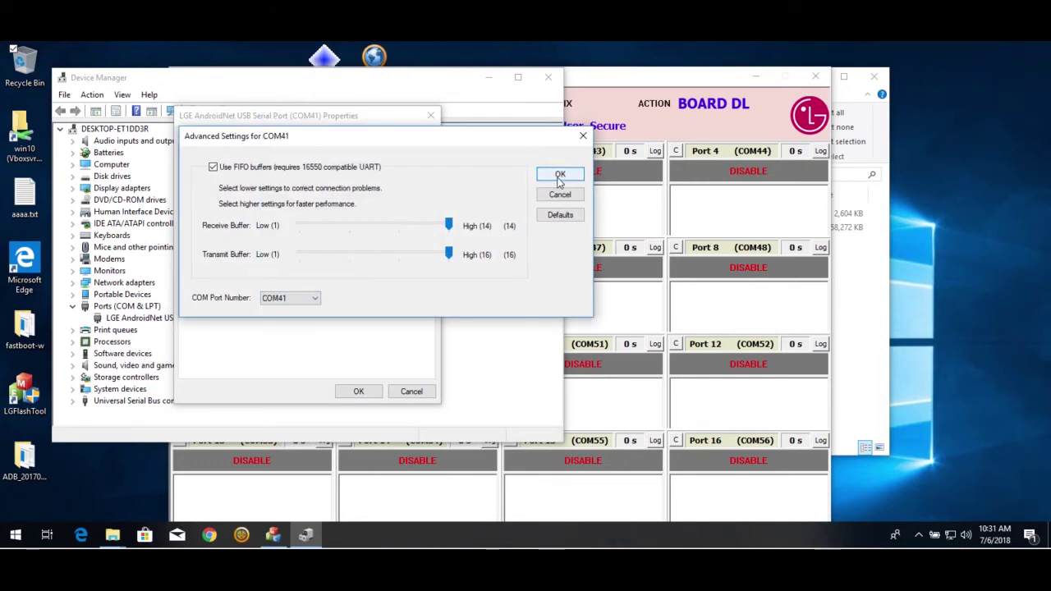